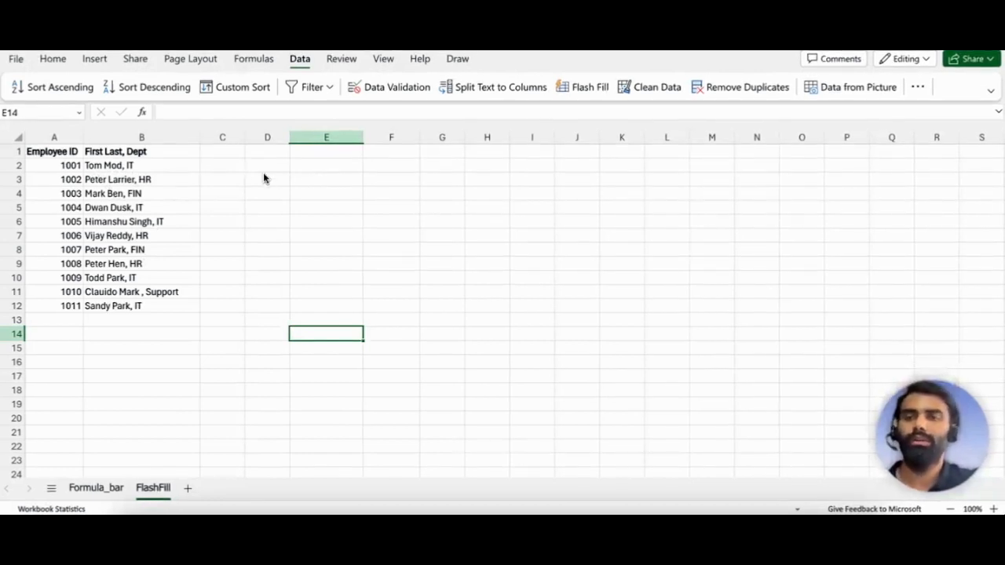
- Enter the first employee's first name in C2 and Flash Fill the first names down to C12
{"action": "left_click", "coordinate": [217, 168]}
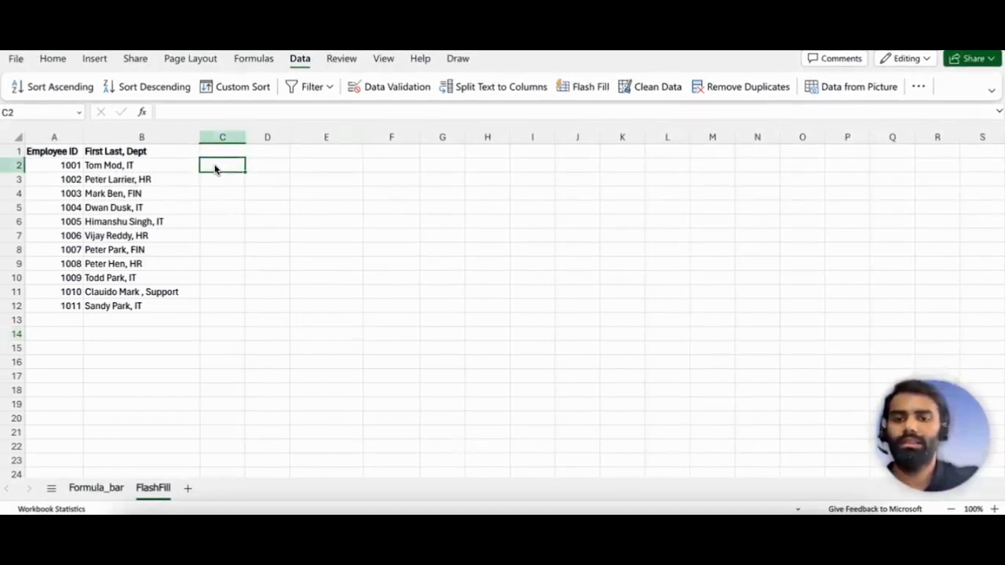
{"action": "type", "text": "Tom"}
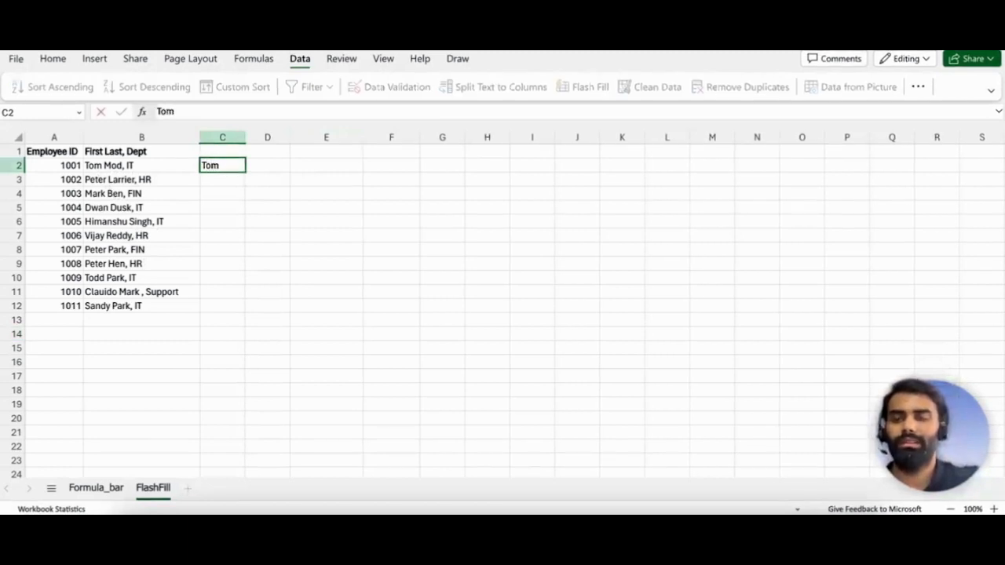
{"action": "left_click", "coordinate": [220, 182]}
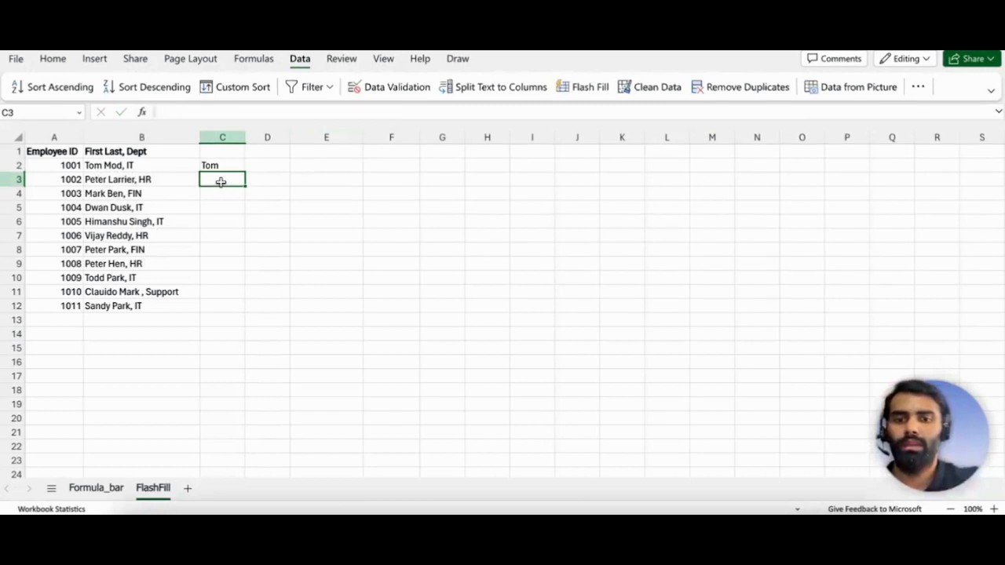
{"action": "left_click", "coordinate": [221, 166]}
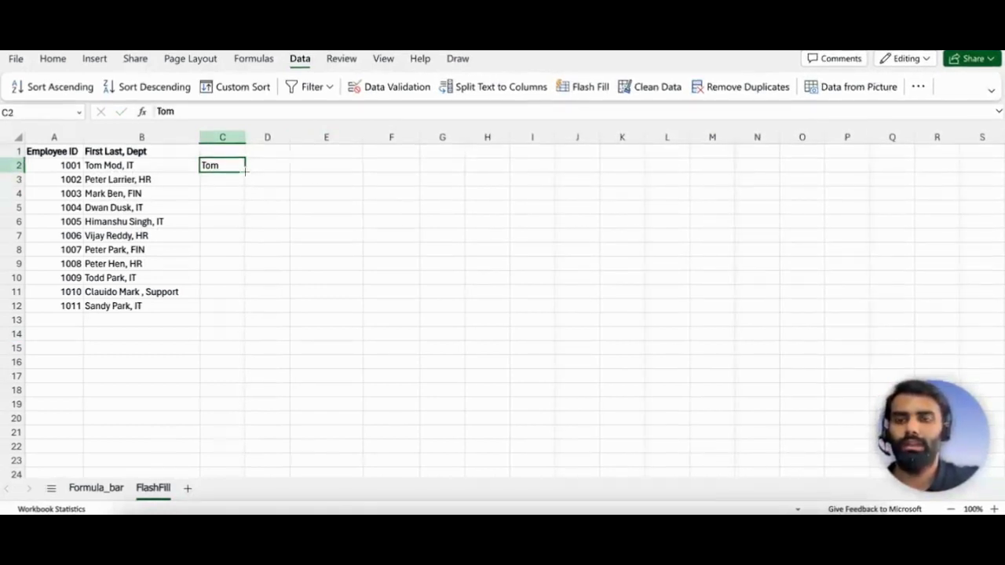
{"action": "left_click_drag", "start_coordinate": [245, 170], "coordinate": [243, 310]}
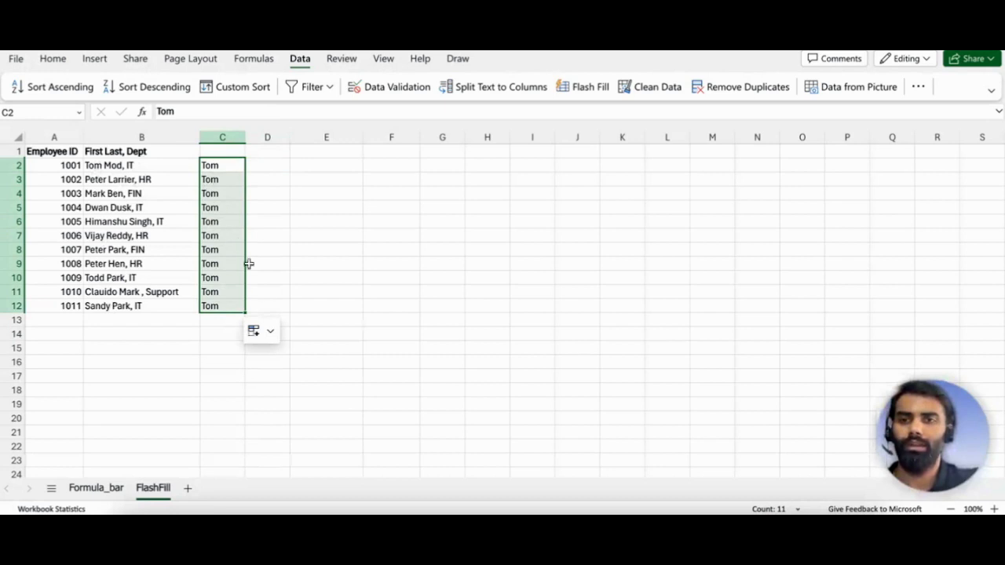
{"action": "left_click", "coordinate": [271, 333]}
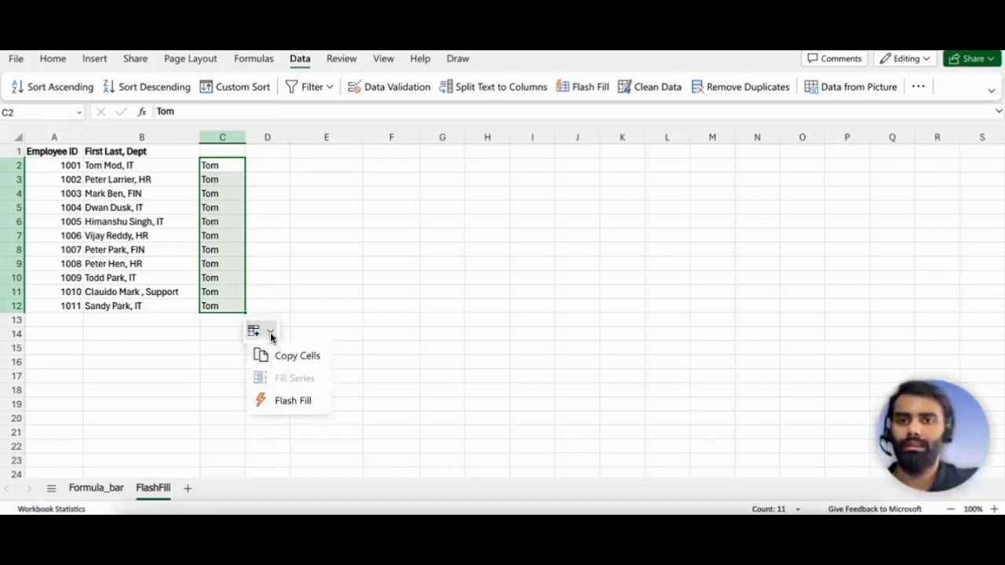
{"action": "left_click", "coordinate": [293, 402]}
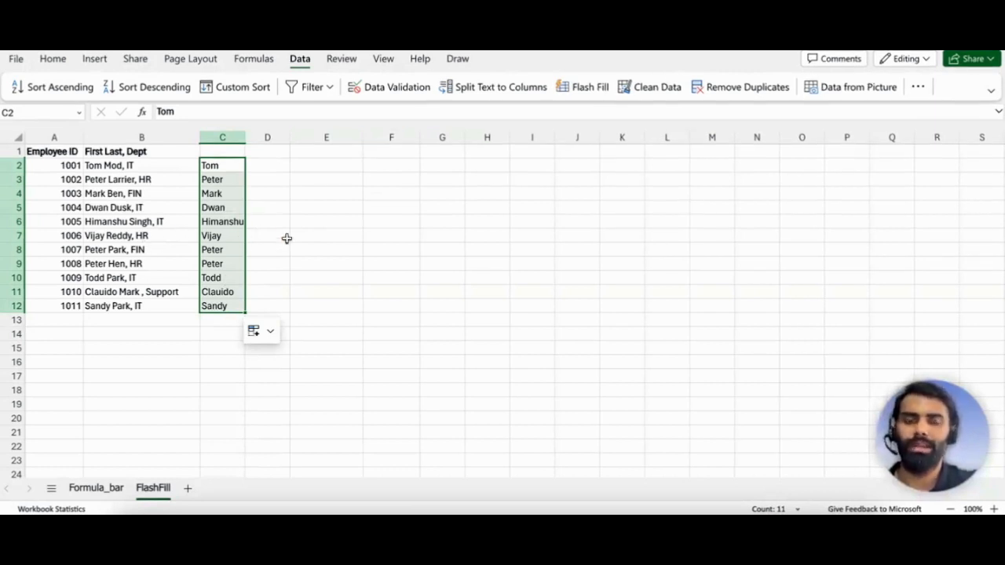
- Enter the first employee's last name in D2
{"action": "left_click", "coordinate": [266, 167]}
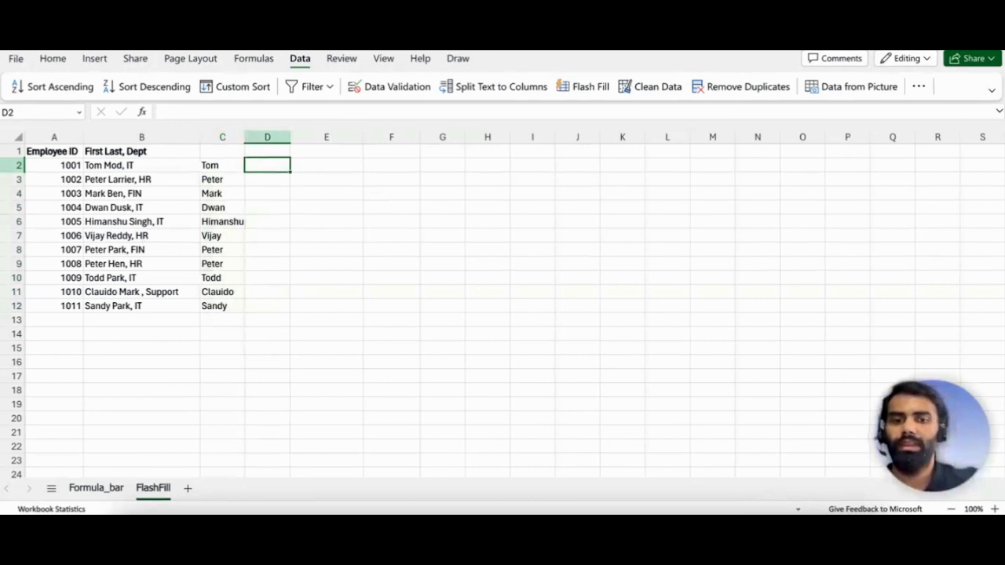
{"action": "type", "text": "Mod"}
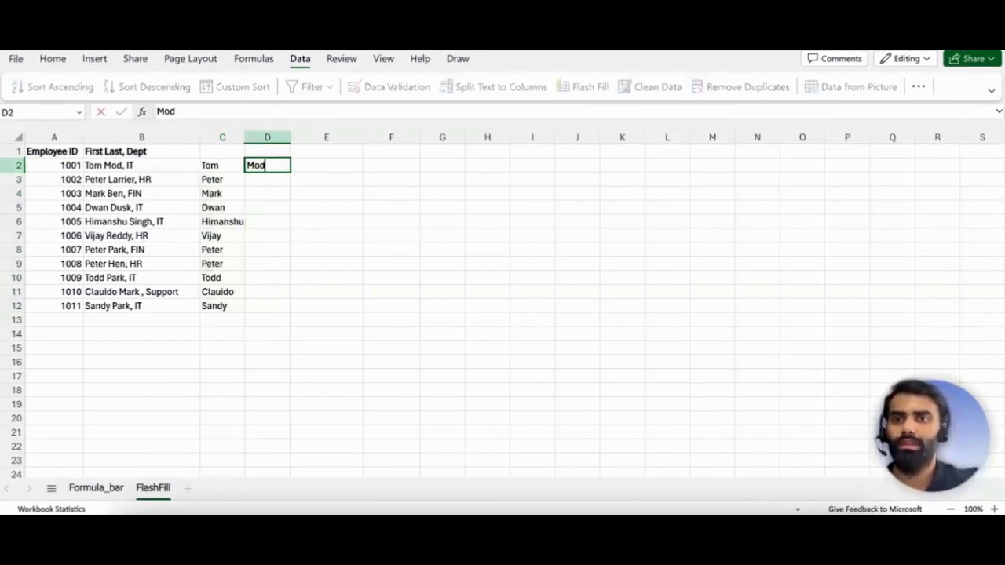
{"action": "left_click", "coordinate": [283, 59]}
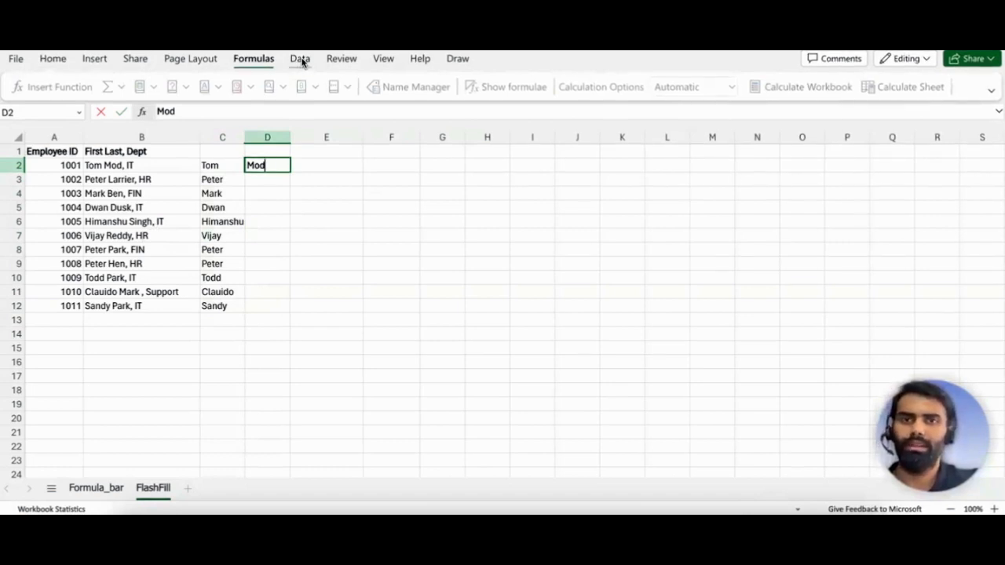
{"action": "left_click", "coordinate": [301, 60]}
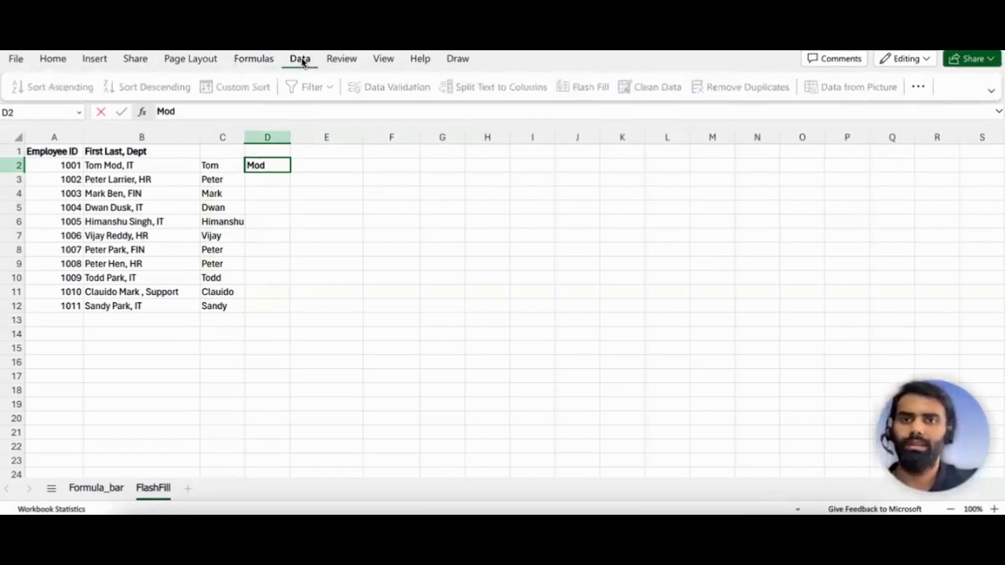
- Enter the second employee's last name in D3 as a further example of the pattern
{"action": "left_click", "coordinate": [269, 181]}
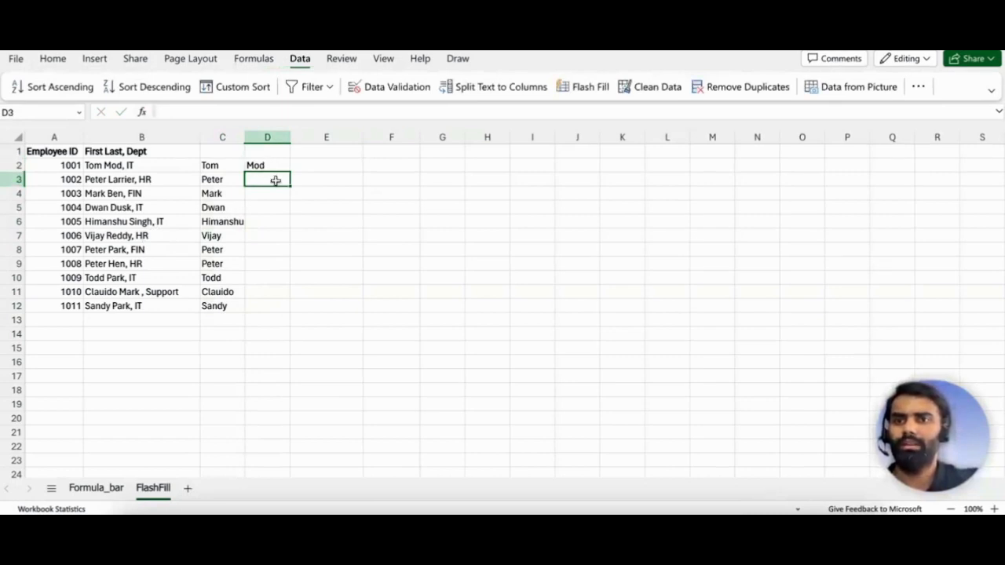
{"action": "type", "text": "Peetr"}
{"action": "key", "text": "BackSpace"}
{"action": "key", "text": "BackSpace"}
{"action": "key", "text": "BackSpace"}
{"action": "key", "text": "BackSpace"}
{"action": "key", "text": "BackSpace"}
{"action": "type", "text": "Larrier"}
{"action": "left_click", "coordinate": [278, 204]}
- Flash Fill the remaining last names in column D, starting from D4
{"action": "left_click", "coordinate": [266, 163]}
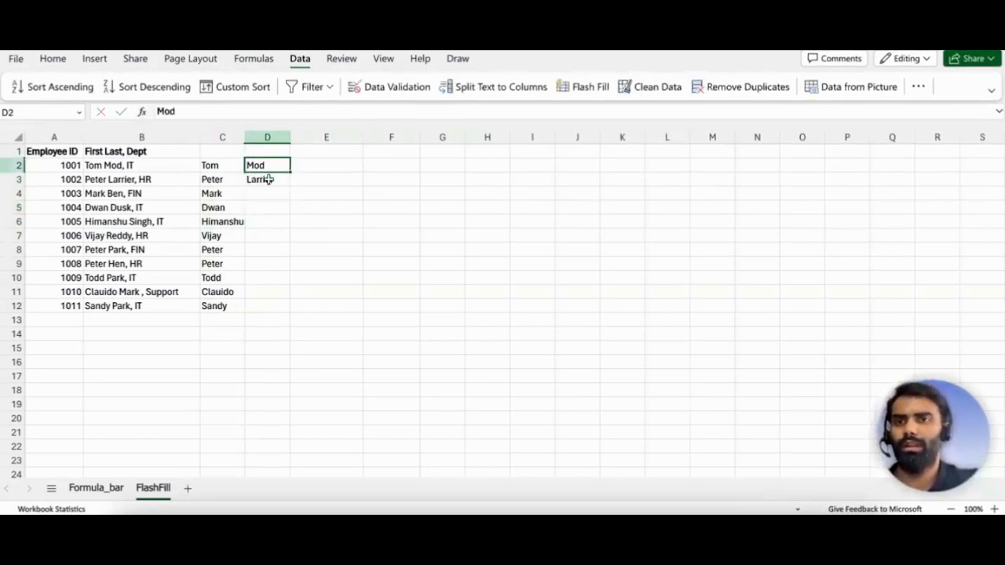
{"action": "left_click", "coordinate": [268, 179]}
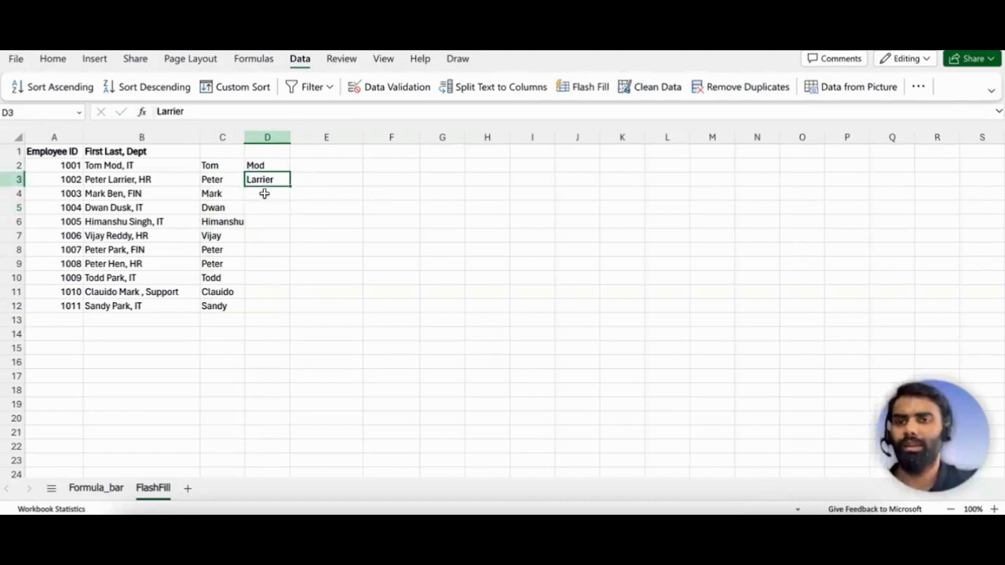
{"action": "left_click", "coordinate": [263, 193]}
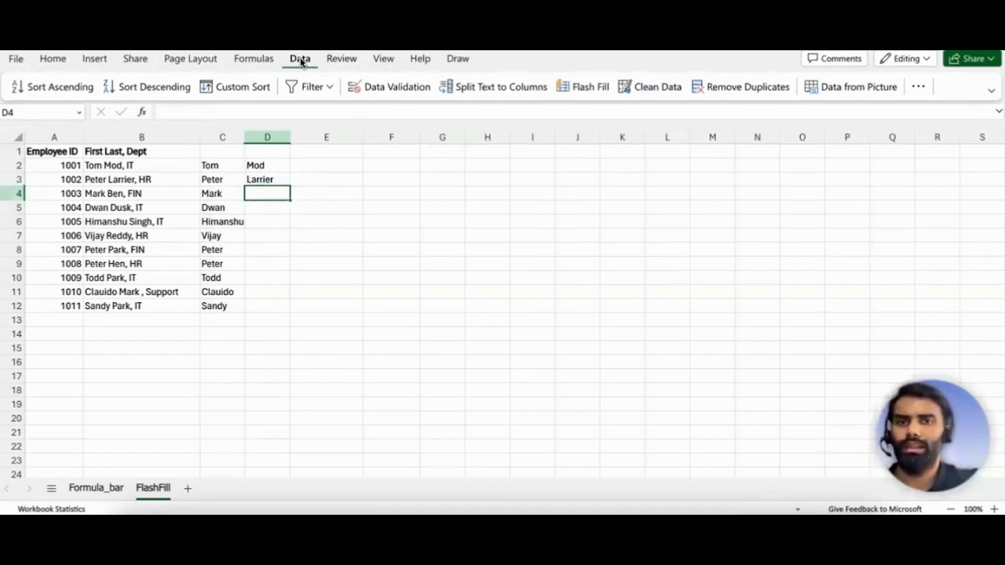
{"action": "left_click", "coordinate": [577, 92]}
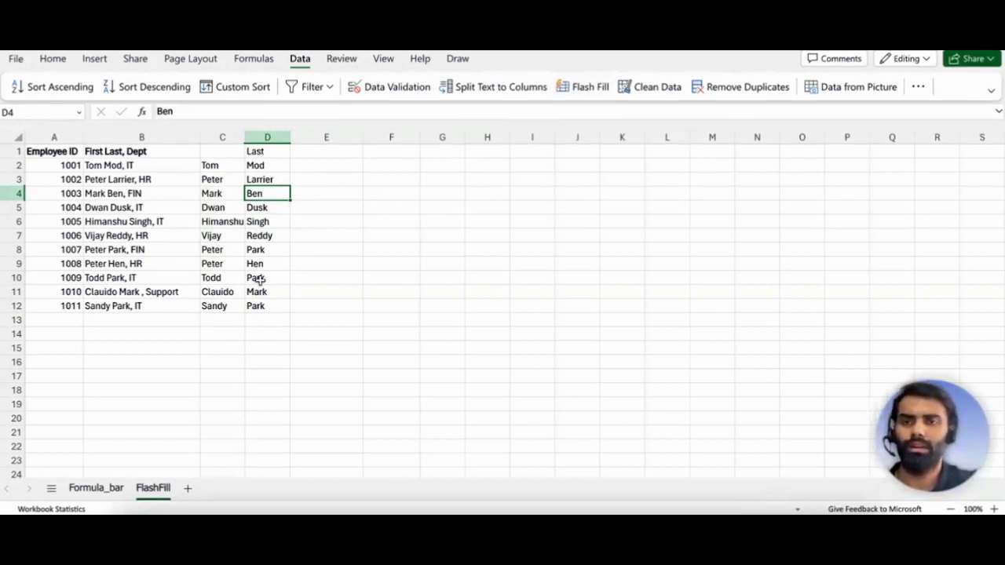
- Clear the generated "Last" heading from cell D1
{"action": "left_click", "coordinate": [267, 151]}
{"action": "key", "text": "Delete"}
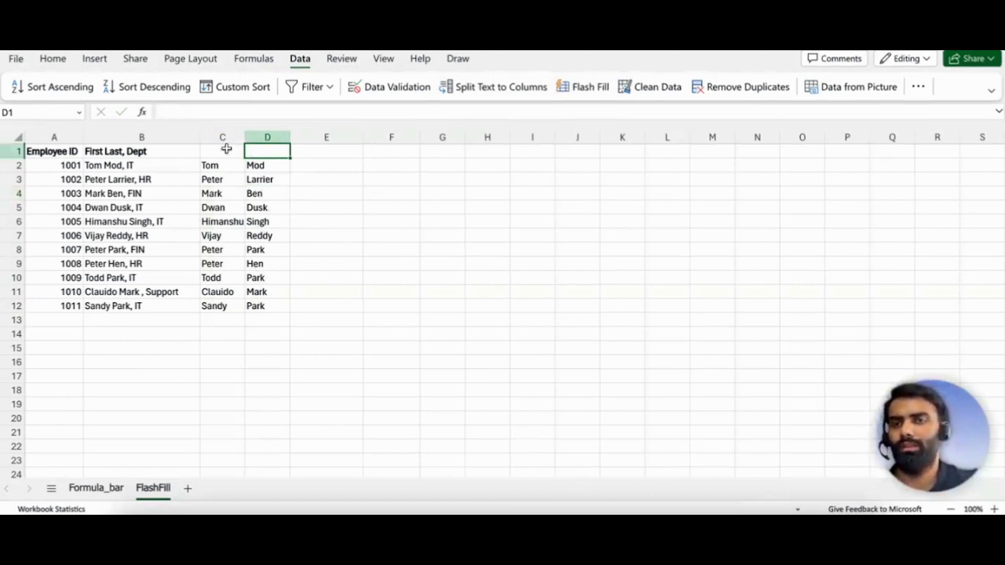
{"action": "left_click", "coordinate": [275, 244]}
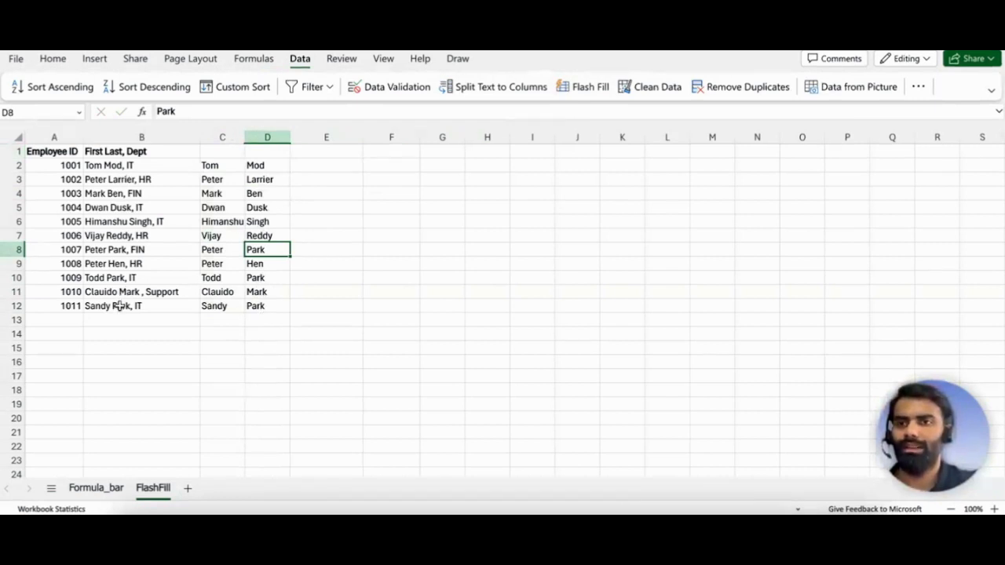
- Enter "IT" in E2 and Flash Fill the departments down to E12
{"action": "left_click", "coordinate": [312, 167]}
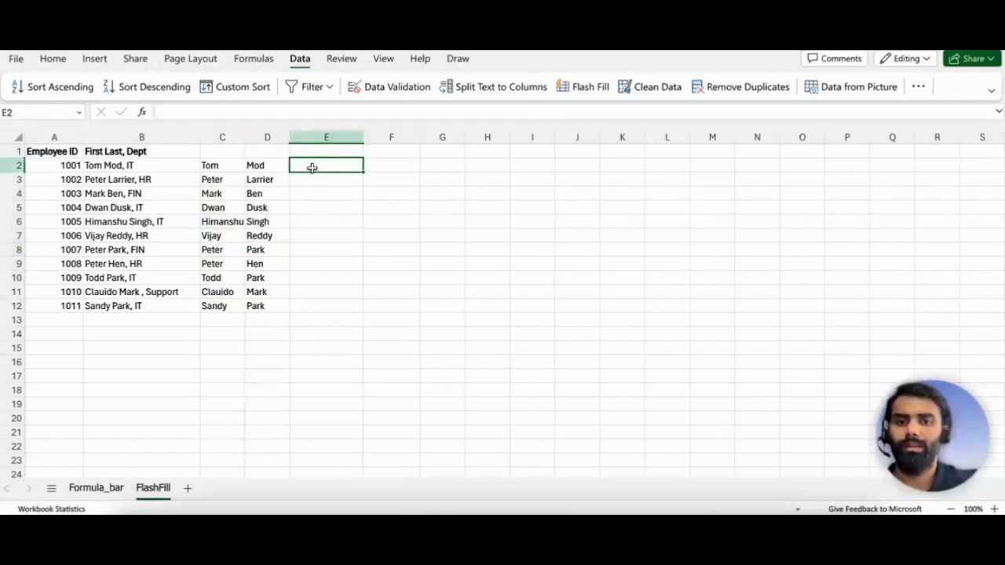
{"action": "type", "text": "IT"}
{"action": "key", "text": "Return"}
{"action": "left_click", "coordinate": [322, 166]}
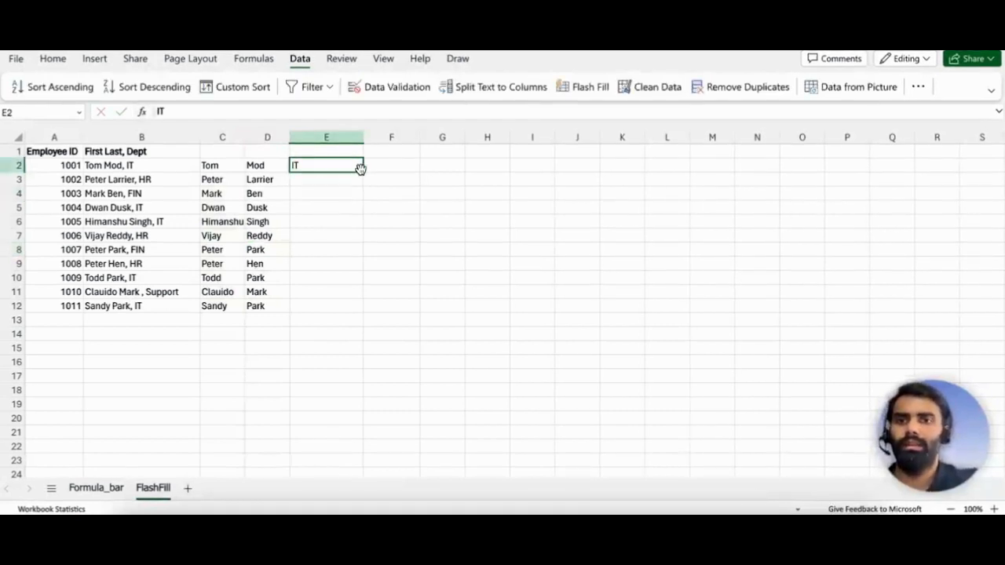
{"action": "left_click_drag", "start_coordinate": [362, 169], "coordinate": [346, 306]}
{"action": "left_click", "coordinate": [385, 332]}
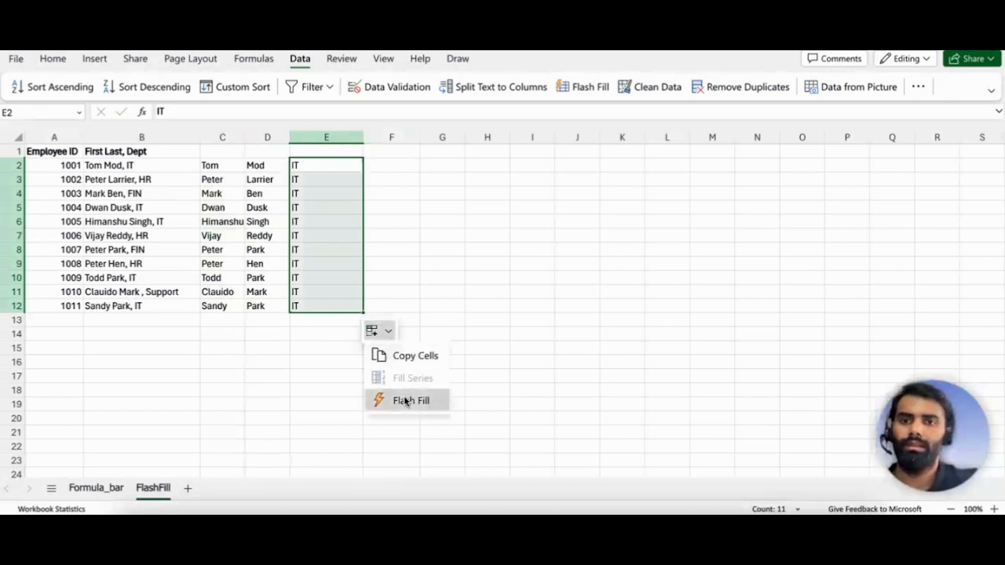
{"action": "left_click", "coordinate": [403, 400]}
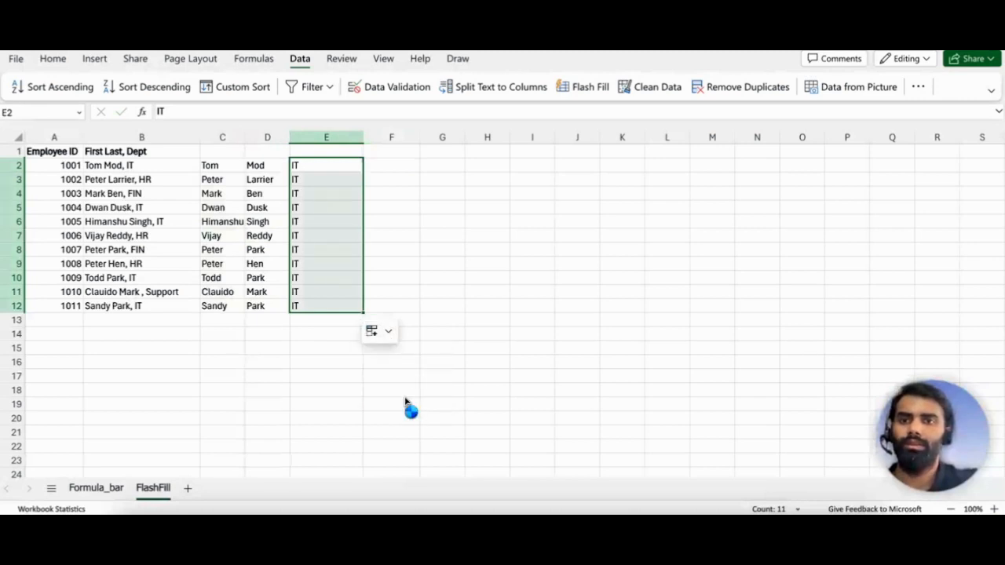
{"action": "left_click", "coordinate": [398, 273]}
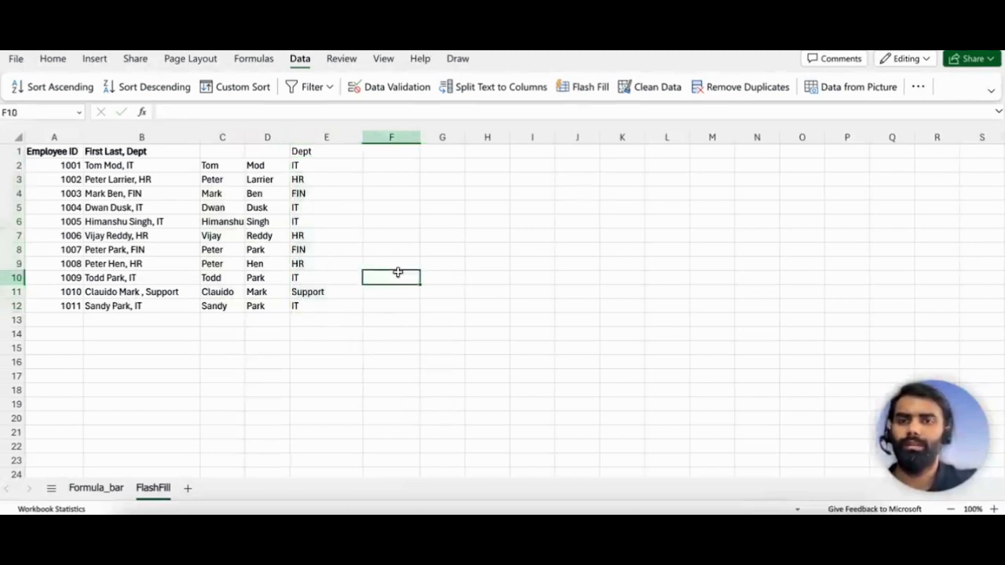
- Clear the generated "Dept" heading from cell E1
{"action": "left_click", "coordinate": [318, 154]}
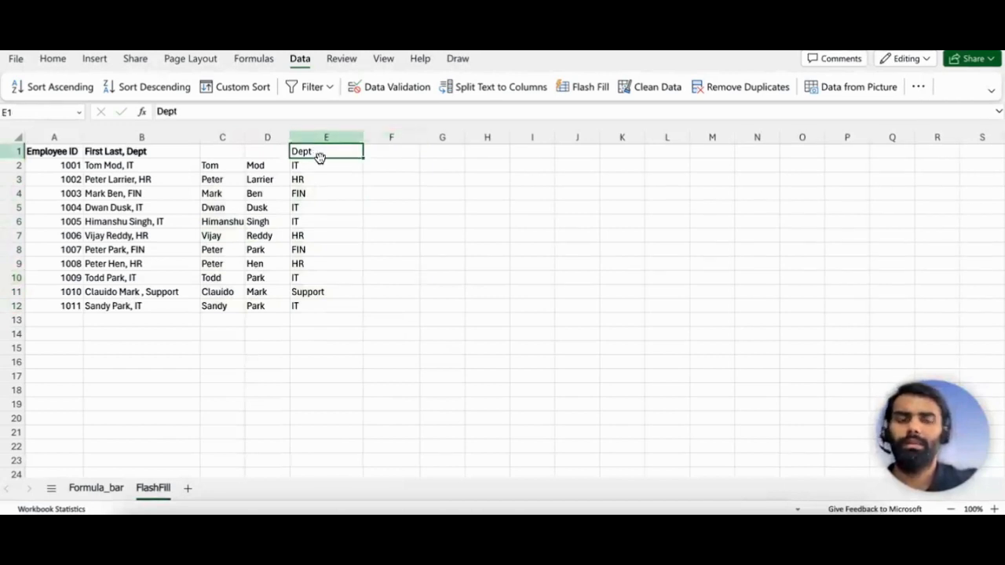
{"action": "key", "text": "Delete"}
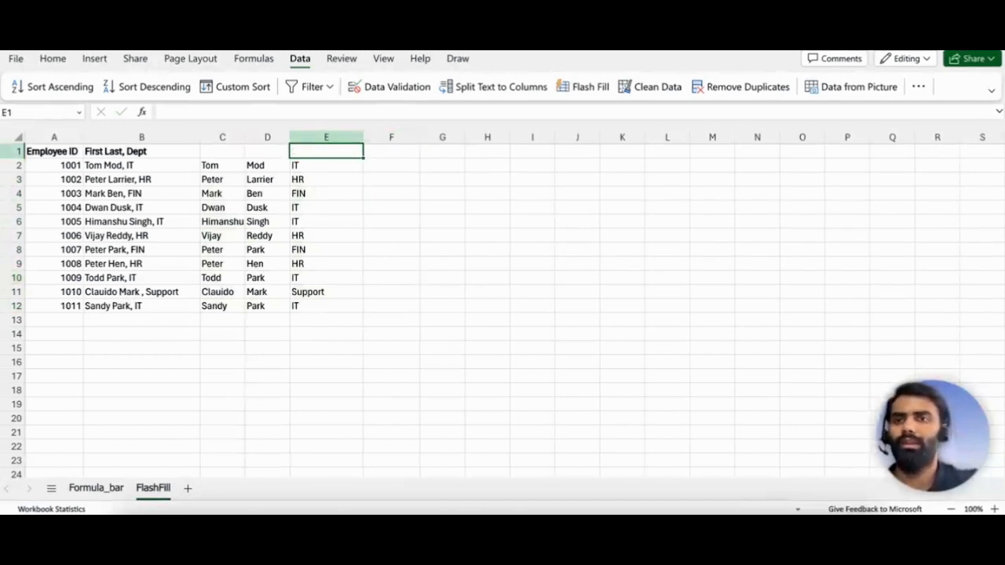
{"action": "left_click", "coordinate": [336, 249]}
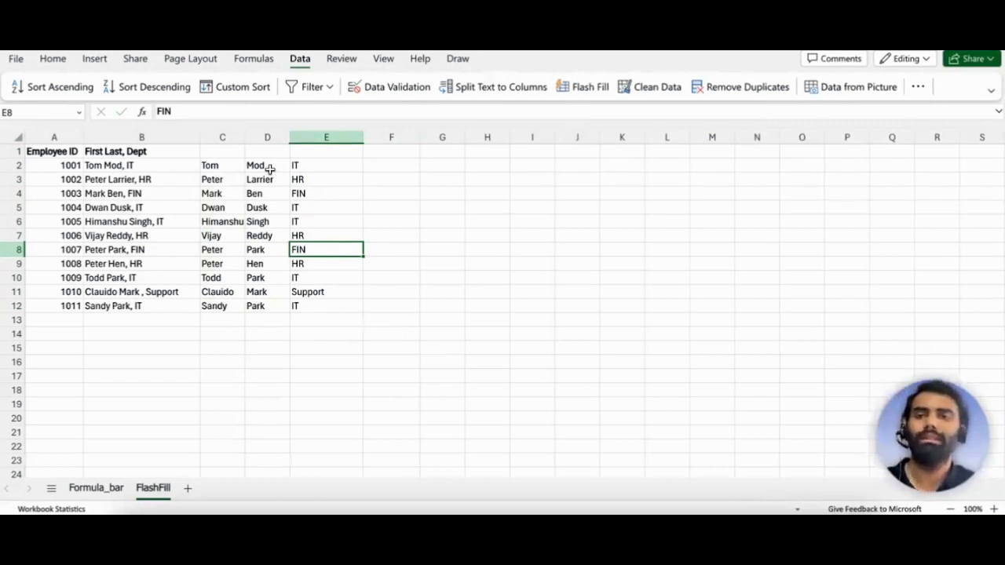
- Enter the first two employees' last names and departments in F2 and F3, joined by a hyphen, with "IT" and "HR" as departments
{"action": "left_click", "coordinate": [382, 171]}
{"action": "type", "text": "Mod-IT"}
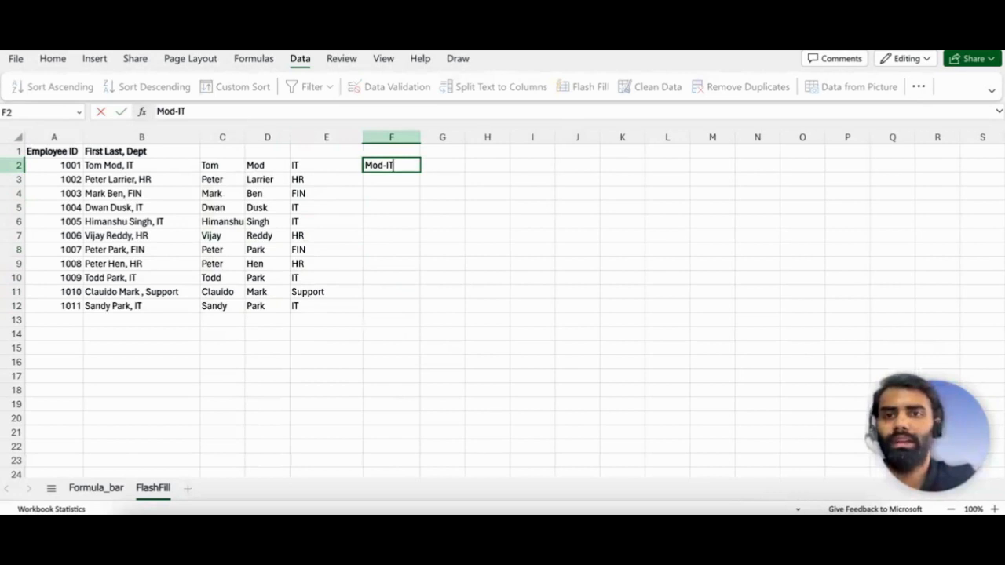
{"action": "left_click", "coordinate": [382, 180]}
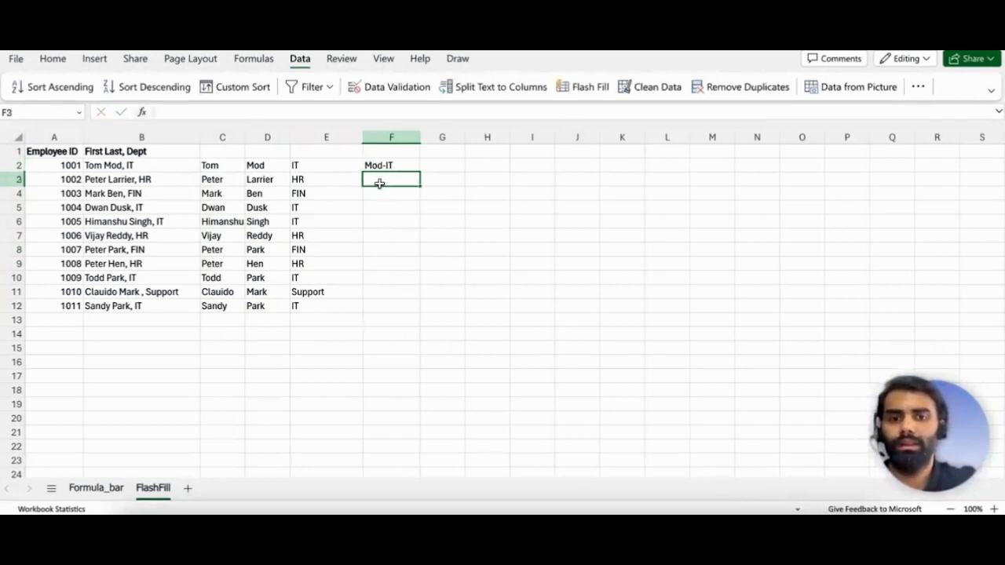
{"action": "type", "text": "larrier"}
{"action": "key", "text": "BackSpace"}
{"action": "key", "text": "BackSpace"}
{"action": "key", "text": "BackSpace"}
{"action": "key", "text": "BackSpace"}
{"action": "key", "text": "BackSpace"}
{"action": "key", "text": "BackSpace"}
{"action": "key", "text": "BackSpace"}
{"action": "type", "text": "l"}
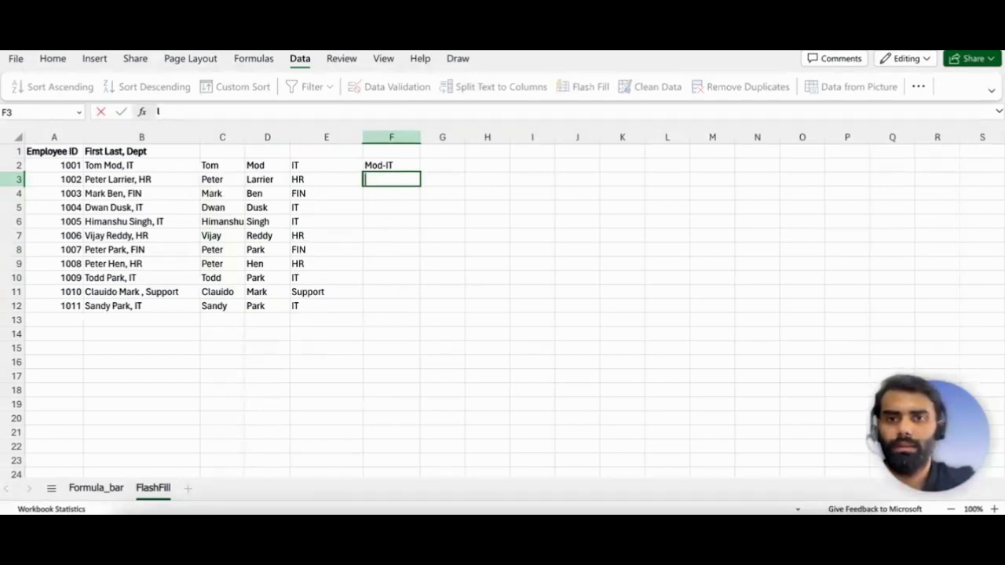
{"action": "type", "text": "aLarrier-HR"}
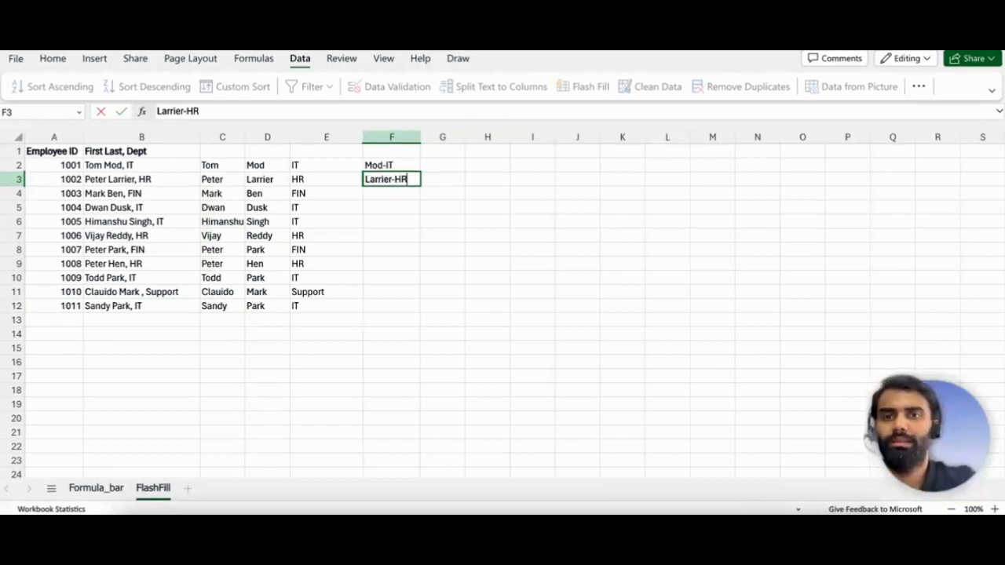
{"action": "left_click", "coordinate": [407, 220]}
- Flash Fill the remaining hyphenated last name and department combinations in column F, starting from F4
{"action": "left_click", "coordinate": [381, 165]}
{"action": "left_click", "coordinate": [389, 180]}
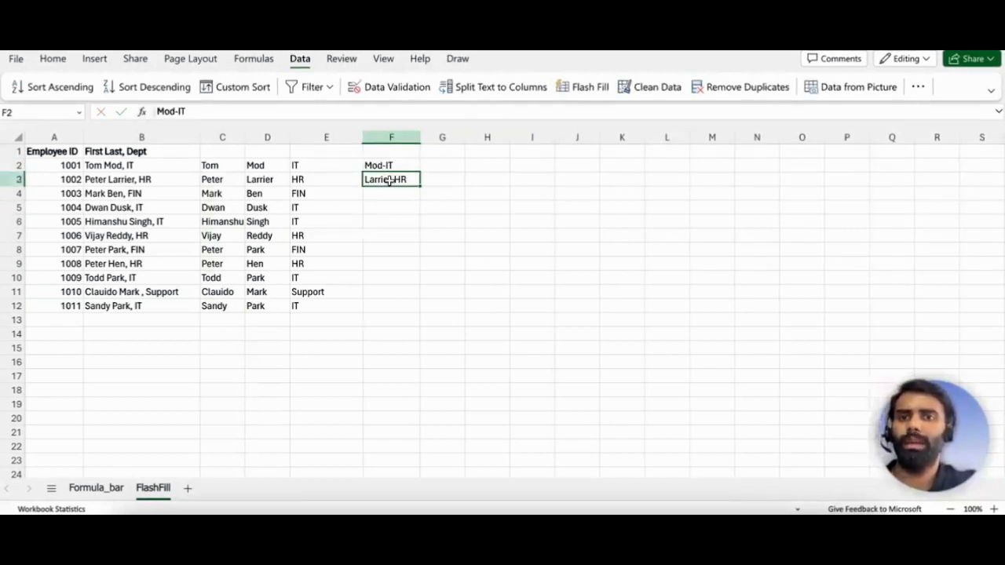
{"action": "left_click", "coordinate": [388, 194]}
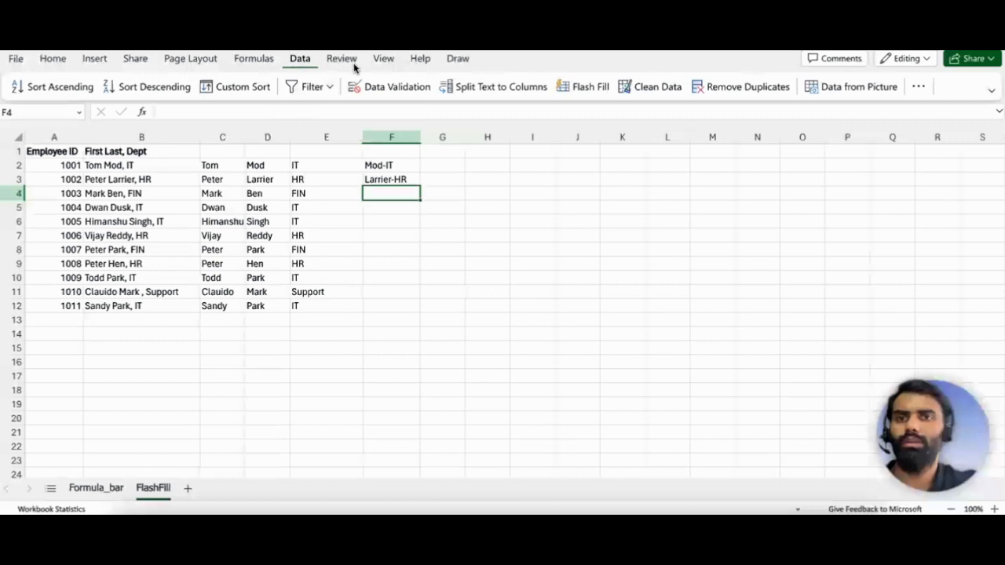
{"action": "left_click", "coordinate": [582, 87]}
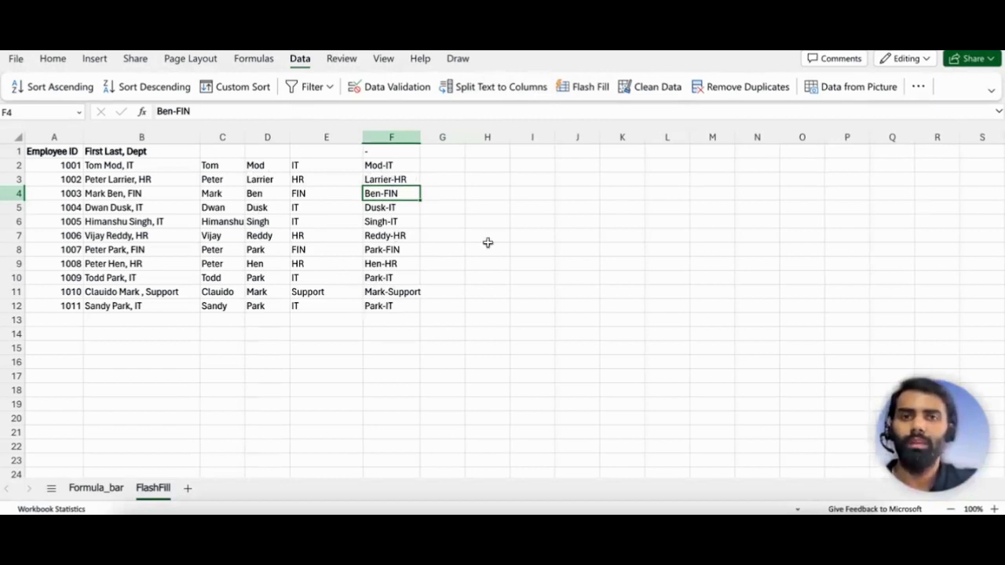
- Enter the first two employees' first and last names in H2 and H3, joined by a hyphen, and autofit column H's width
{"action": "left_click", "coordinate": [483, 165]}
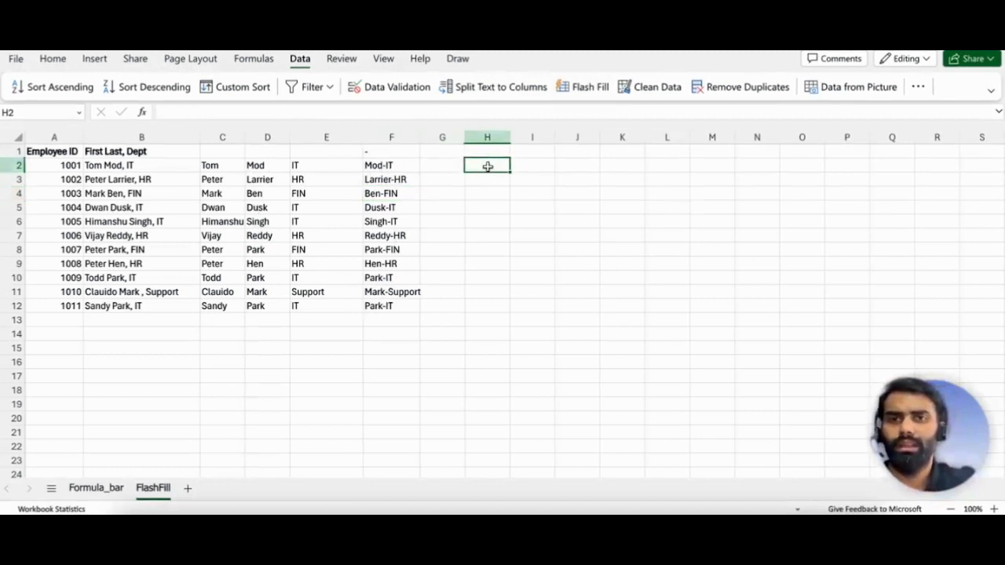
{"action": "type", "text": "Tom"}
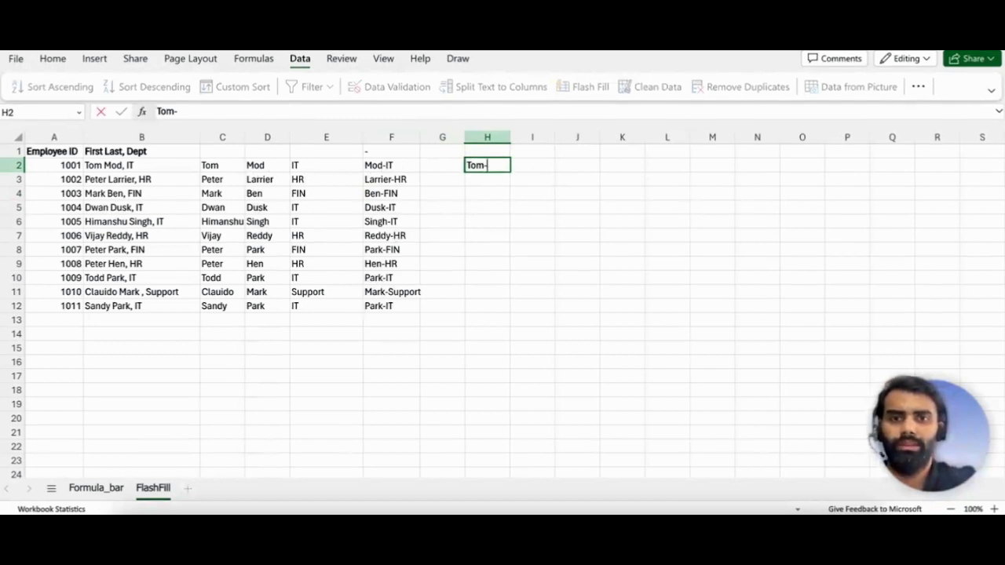
{"action": "type", "text": "-Mod"}
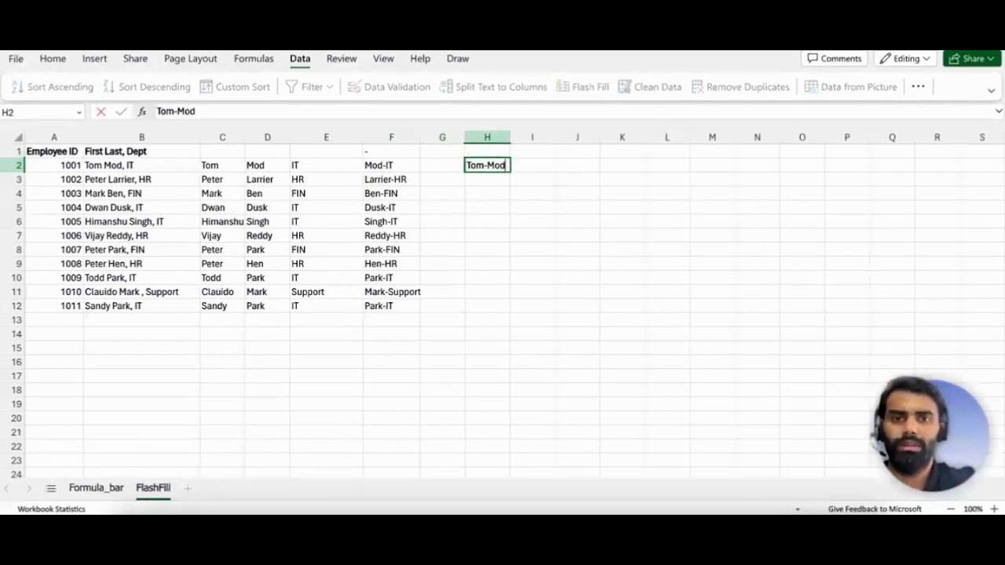
{"action": "left_click", "coordinate": [491, 180]}
{"action": "type", "text": "Peter-Larrier"}
{"action": "left_click", "coordinate": [533, 249]}
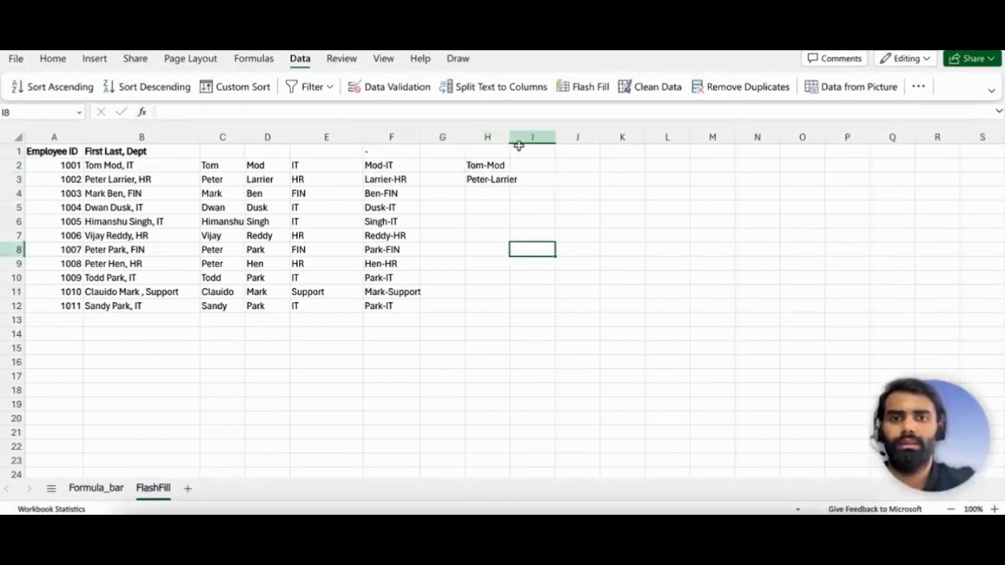
{"action": "double_click", "coordinate": [511, 139]}
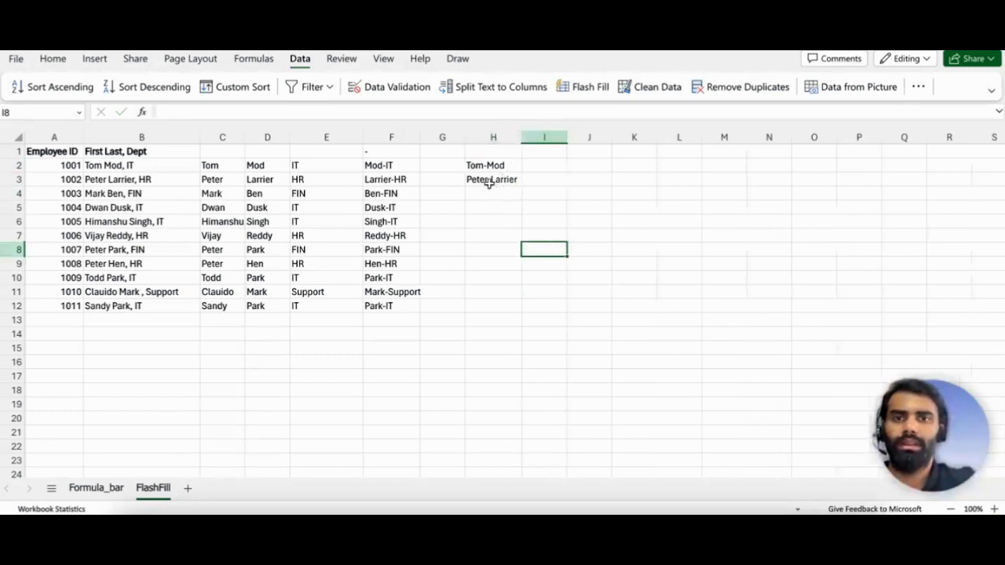
- Try to Flash Fill the remaining hyphenated full names in column H, starting from H4
{"action": "left_click", "coordinate": [484, 193]}
{"action": "left_click", "coordinate": [581, 87]}
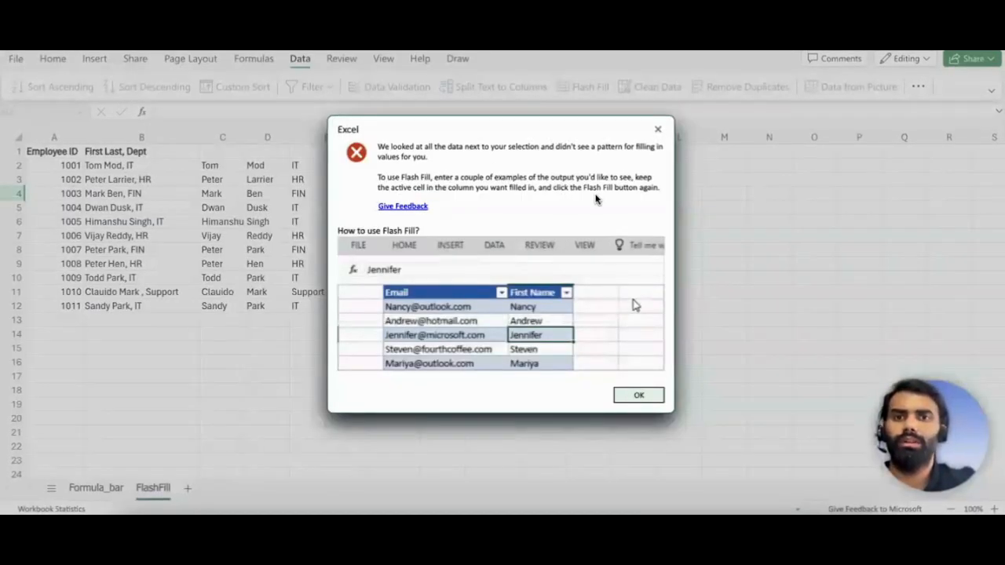
{"action": "left_click", "coordinate": [658, 129]}
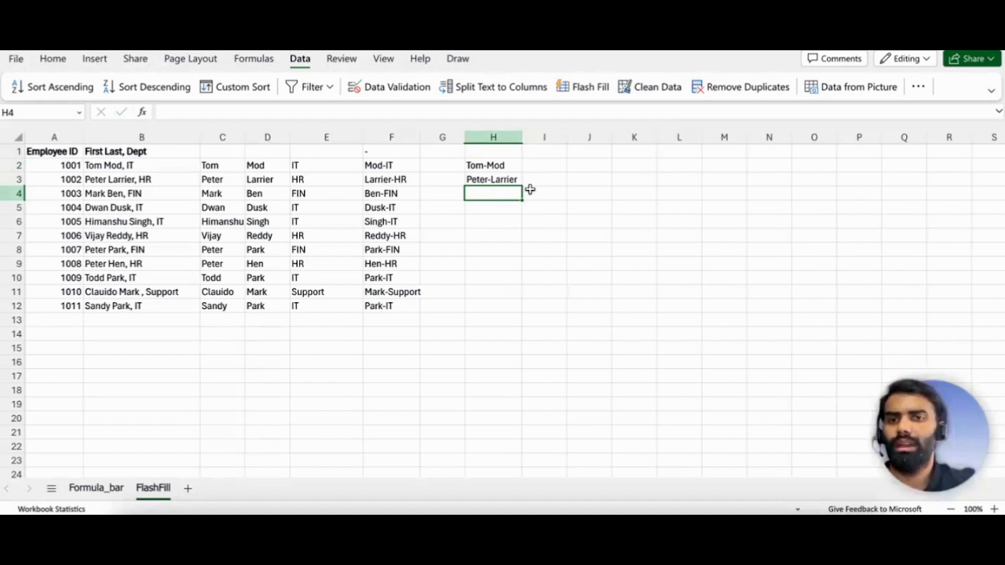
- Move the two hyphenated full-name examples from H2:H3 to G2:G3, directly beside the existing data
{"action": "left_click", "coordinate": [503, 164]}
{"action": "left_click_drag", "start_coordinate": [502, 165], "coordinate": [445, 183]}
{"action": "left_click", "coordinate": [466, 148]}
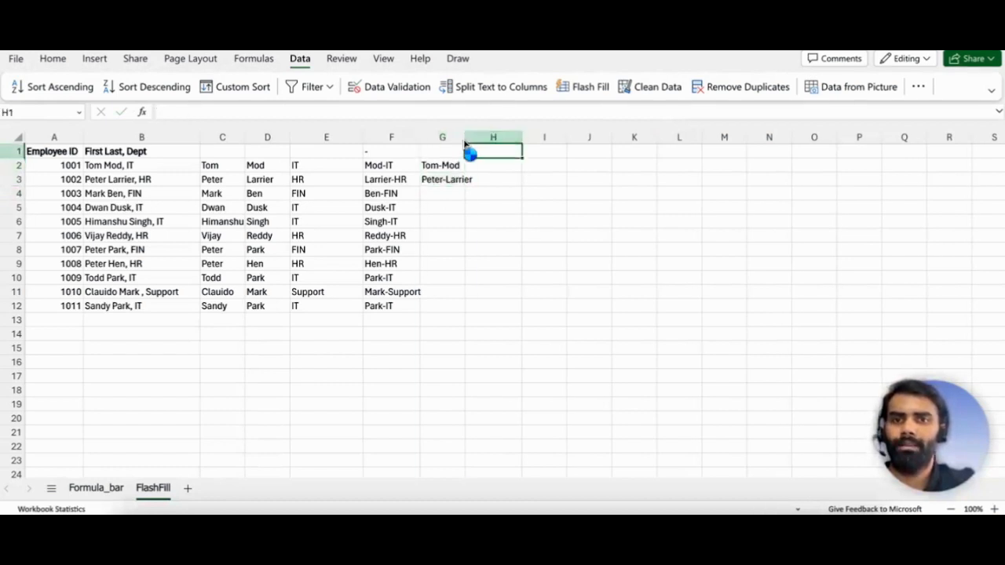
- Autofit column G's width and Flash Fill the remaining hyphenated first and last names, starting from G4
{"action": "double_click", "coordinate": [465, 141]}
{"action": "left_click", "coordinate": [437, 195]}
{"action": "left_click", "coordinate": [579, 87]}
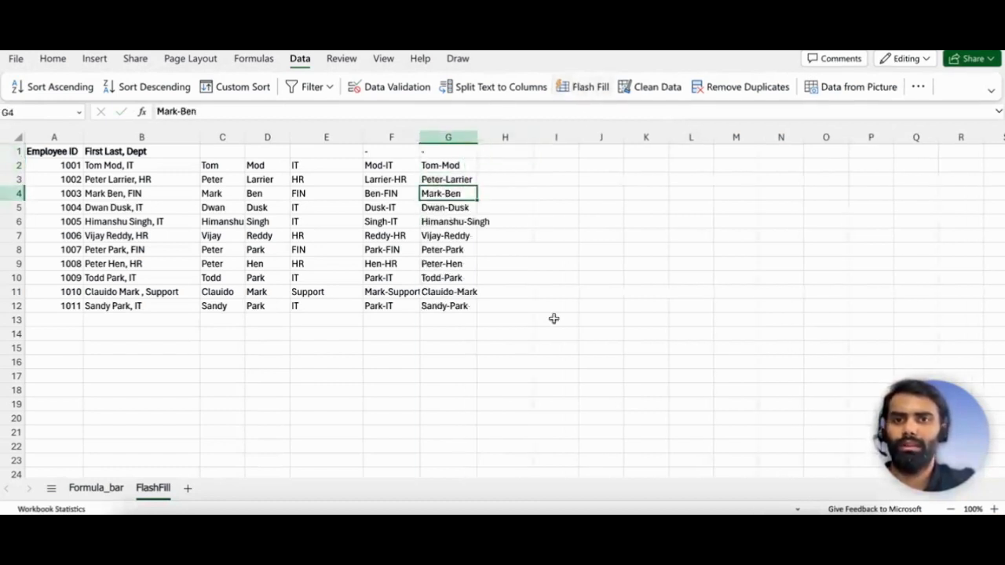